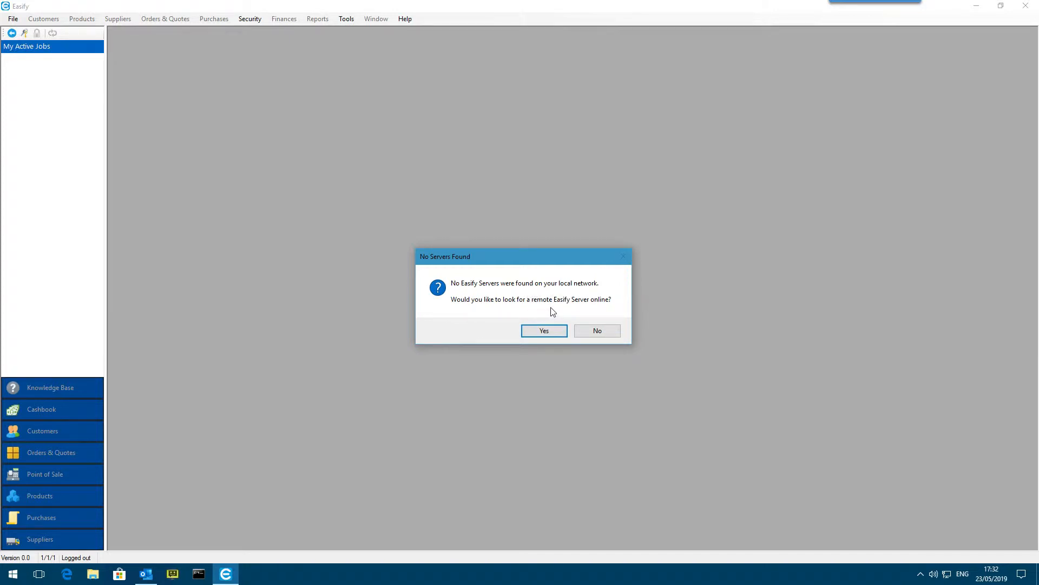
Agree to look for a remote Easify Server online, bringing up the remote server discovery form
left_click_drag(537, 260, 539, 216)
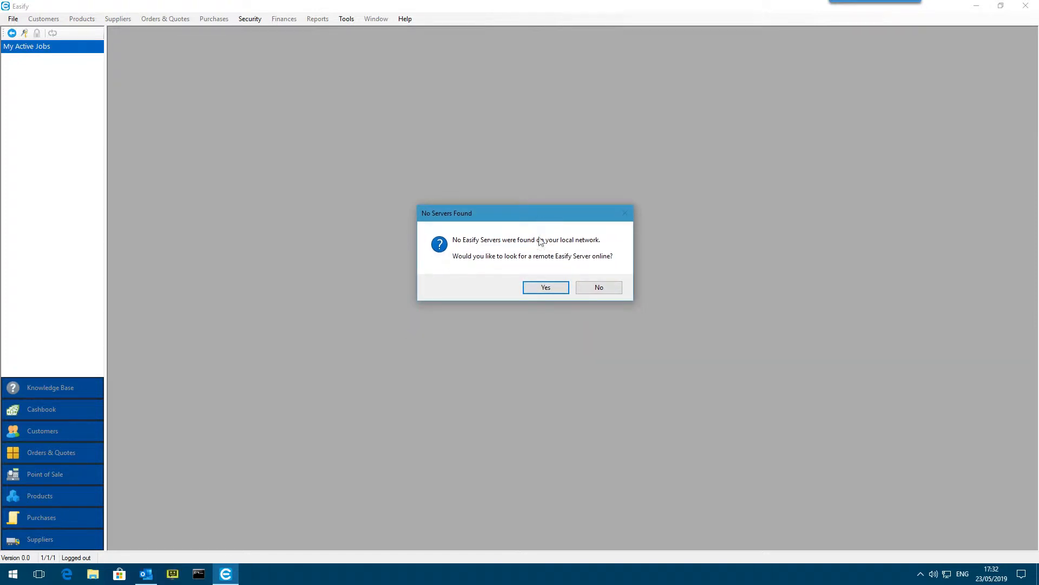
left_click(546, 287)
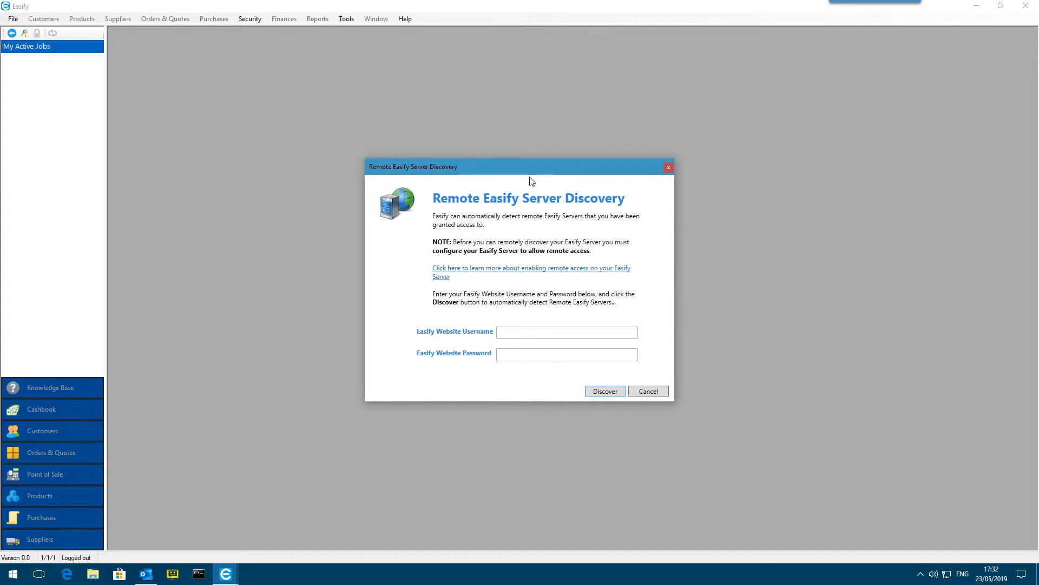
left_click_drag(531, 174, 543, 170)
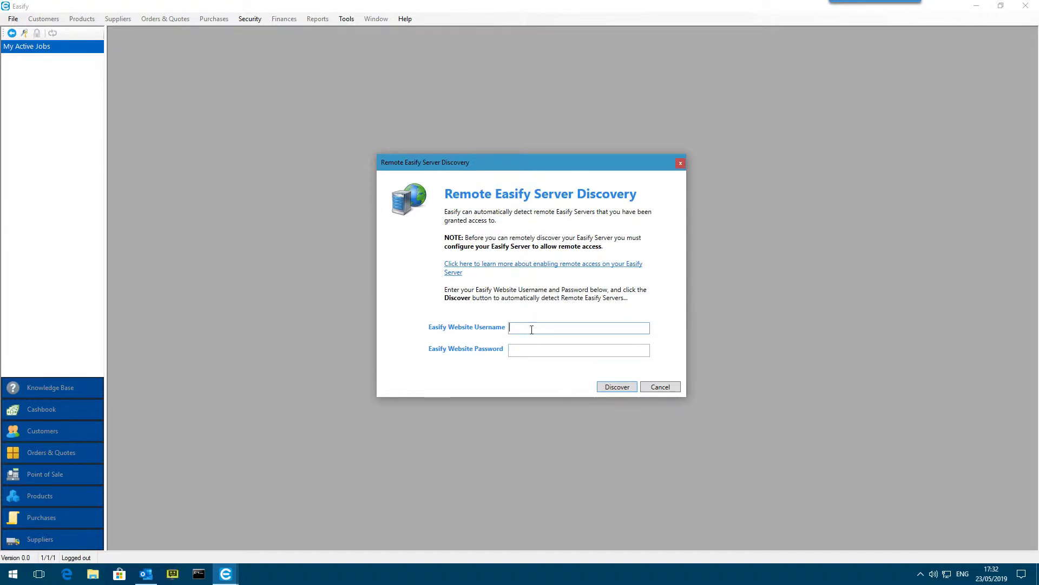
Enter the Easify website username and password and discover the remote Easify Servers
left_click(551, 328)
left_click(557, 327)
type("r")
key("Tab")
type("•••••••••")
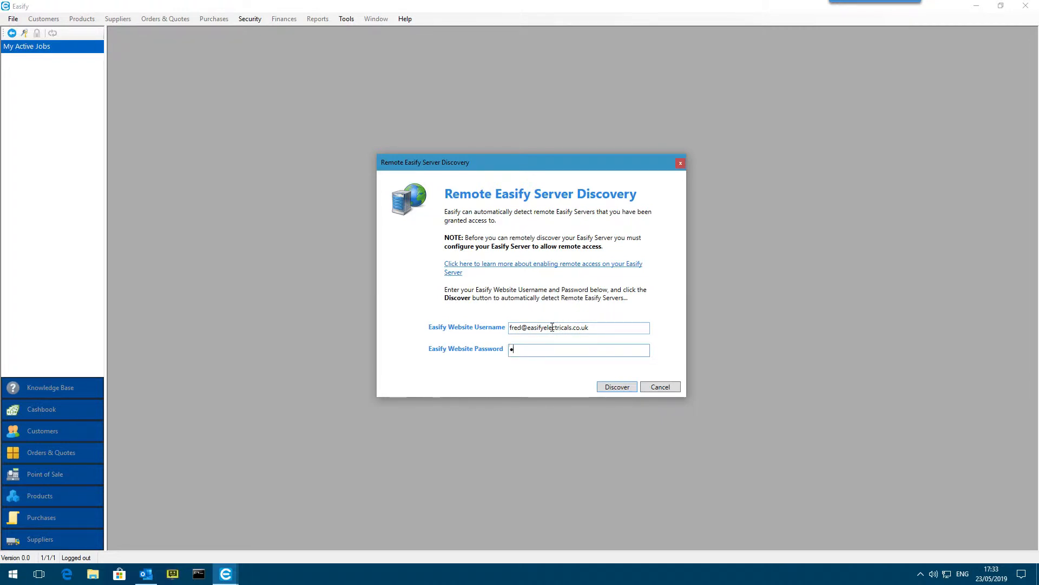
type("•")
left_click(625, 391)
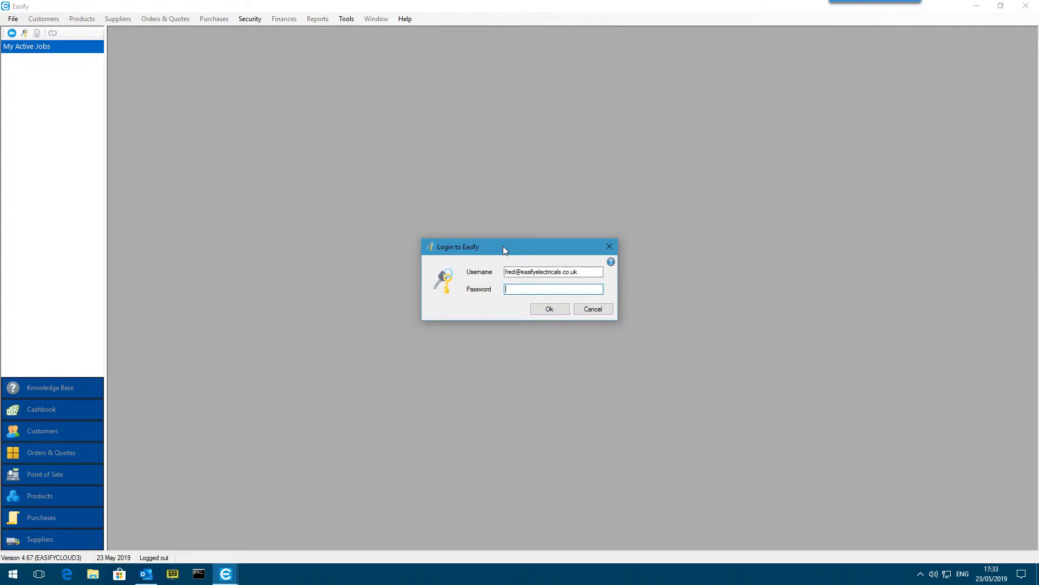
Log in to the discovered Easify Server with the prefilled username and the account password
mouse_move(503, 247)
left_mouse_down()
mouse_move(513, 242)
mouse_move(501, 242)
left_mouse_up()
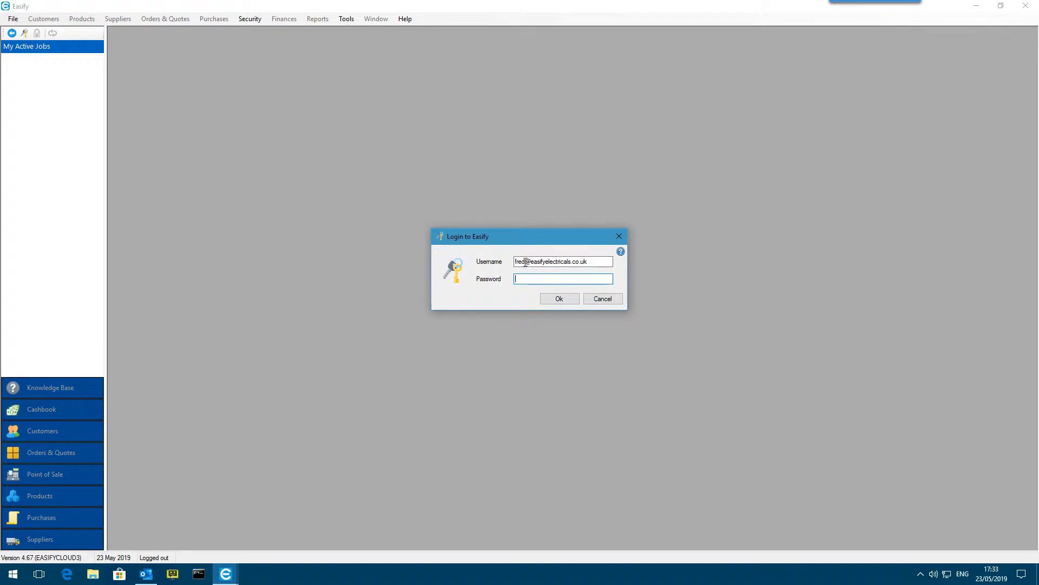
left_click_drag(516, 260, 597, 260)
left_click(598, 260)
left_click(540, 279)
type("*****")
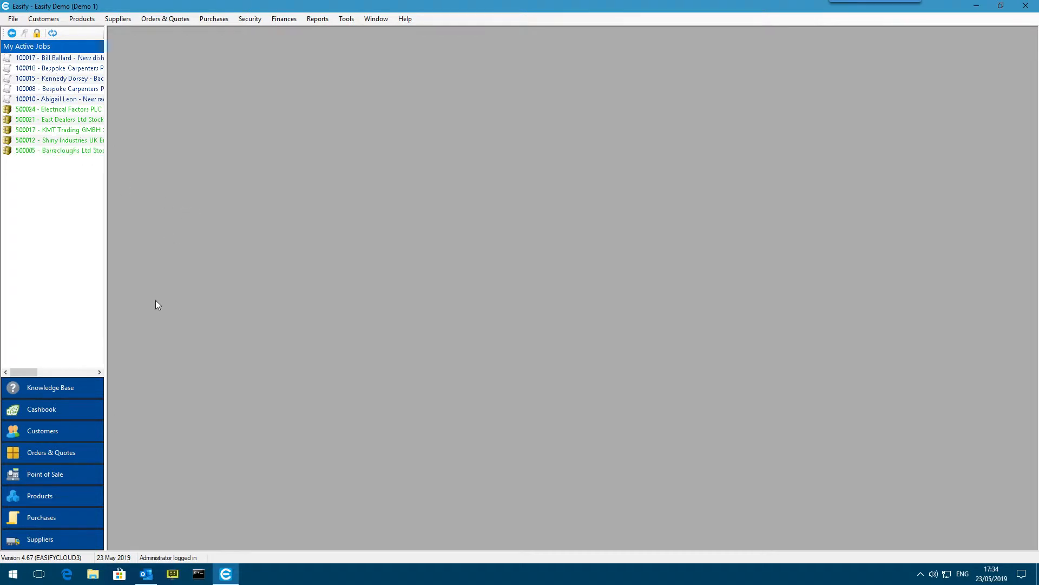
Open the Products list and reposition its window within the workspace
left_click(51, 494)
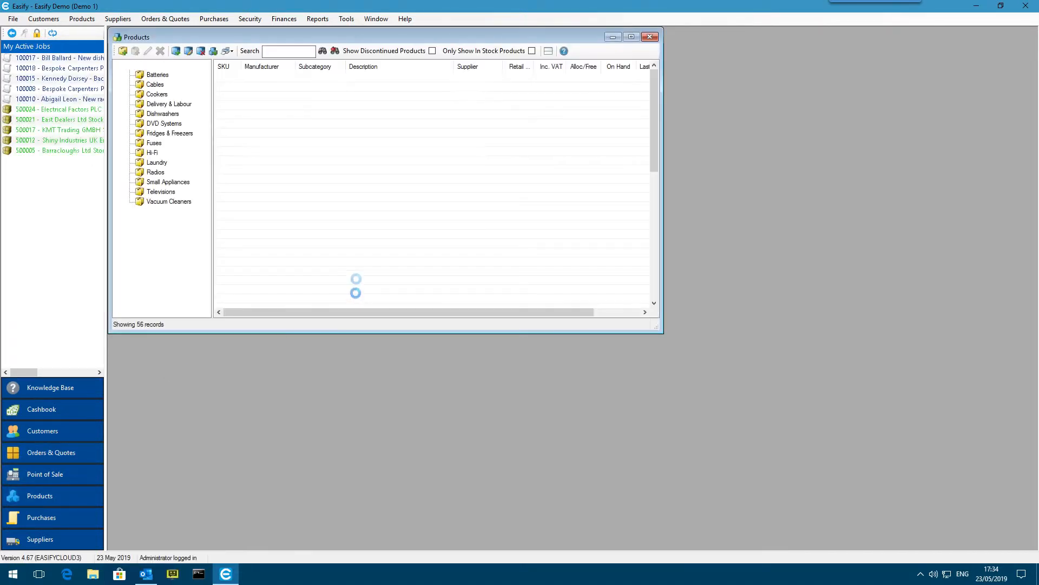
left_click_drag(351, 38, 367, 45)
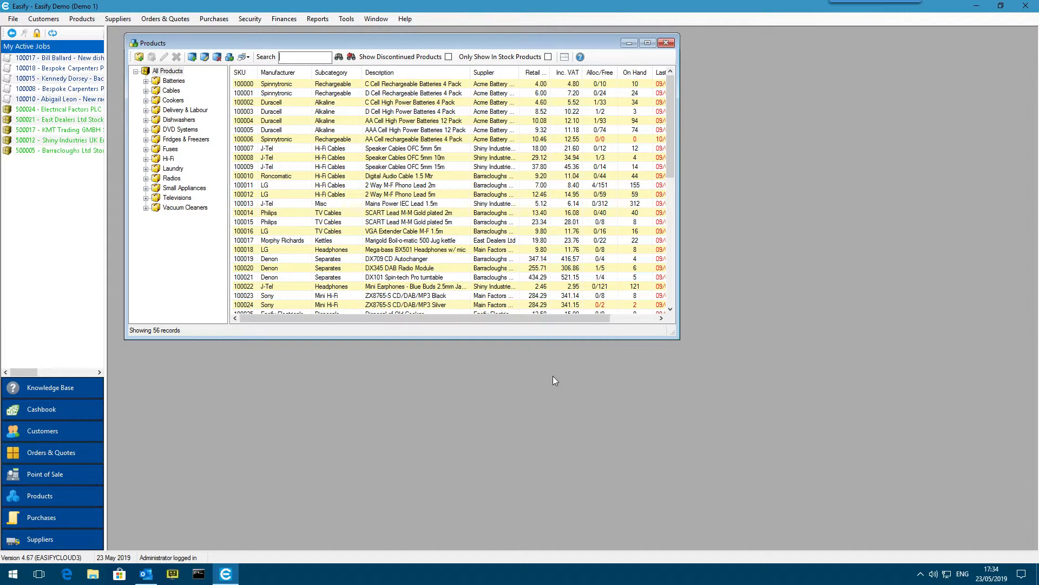
left_click_drag(268, 39, 270, 40)
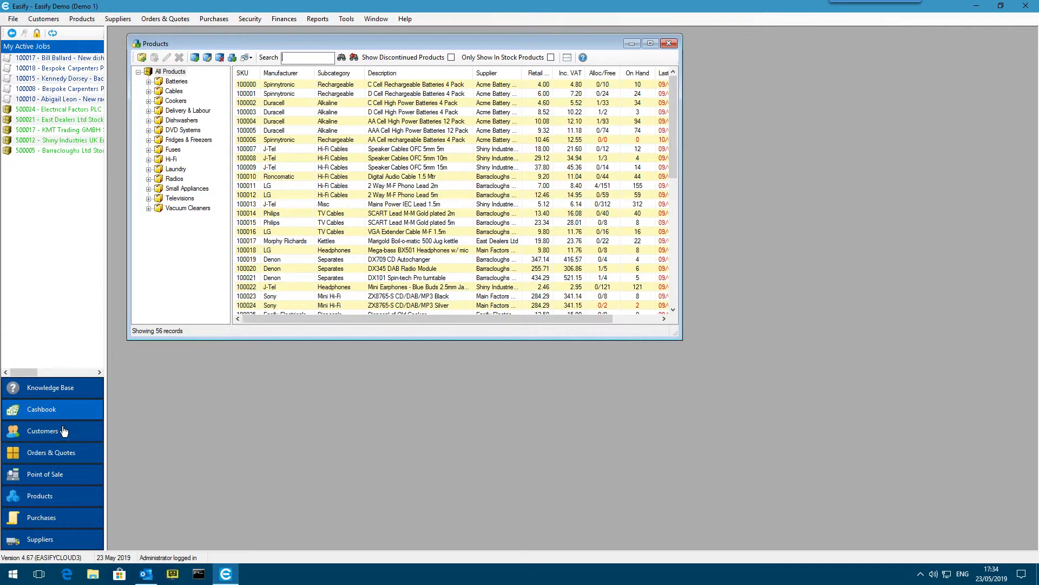
Open the Customers and Orders & Quotes lists and arrange their windows alongside the Products list
left_click(64, 431)
left_click_drag(523, 165, 694, 211)
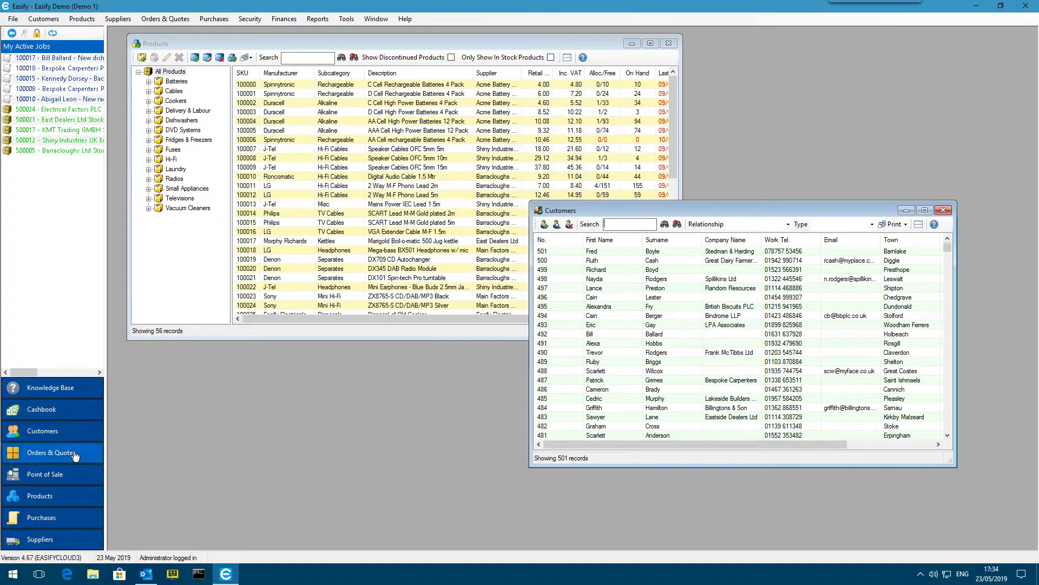
left_click(76, 453)
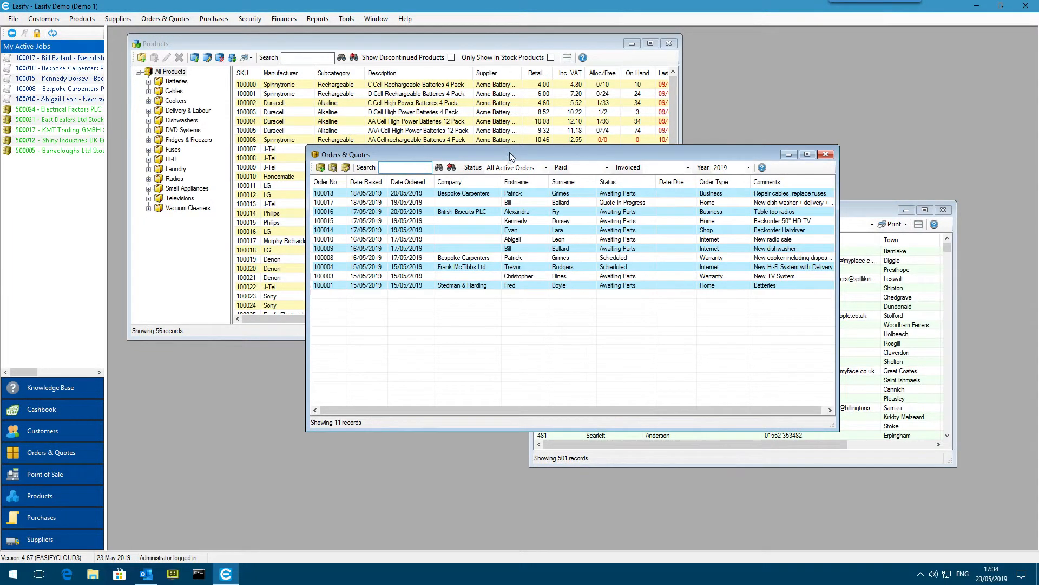
left_click_drag(509, 155, 365, 230)
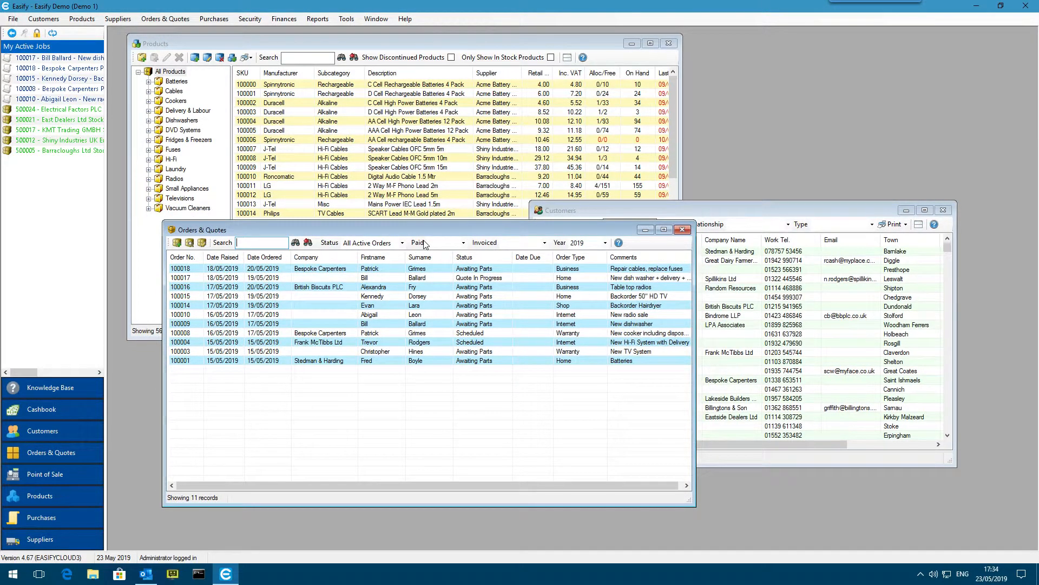
mouse_move(433, 229)
left_mouse_down()
mouse_move(427, 242)
mouse_move(424, 232)
left_mouse_up()
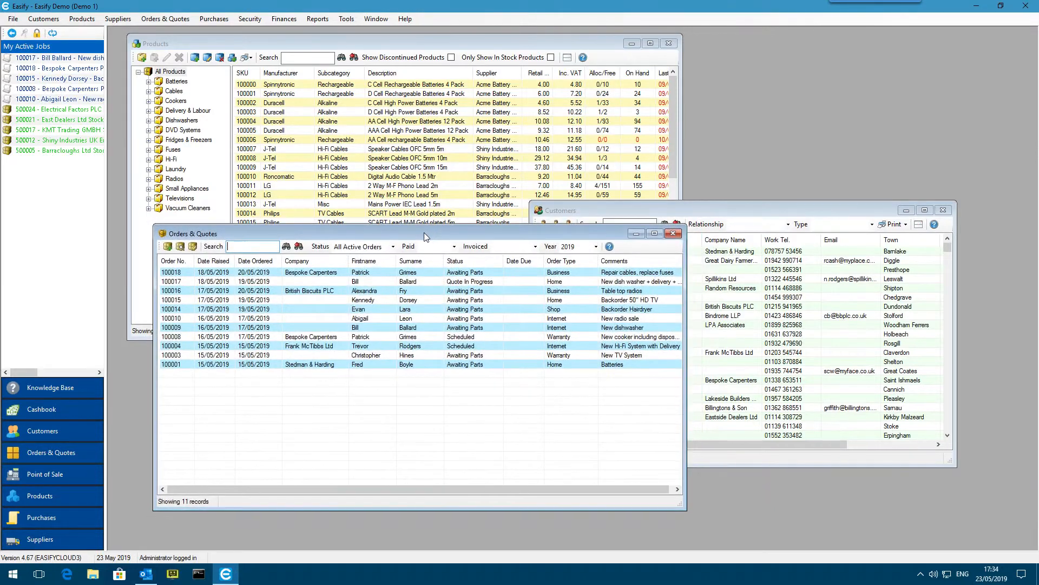
left_click_drag(699, 216, 748, 190)
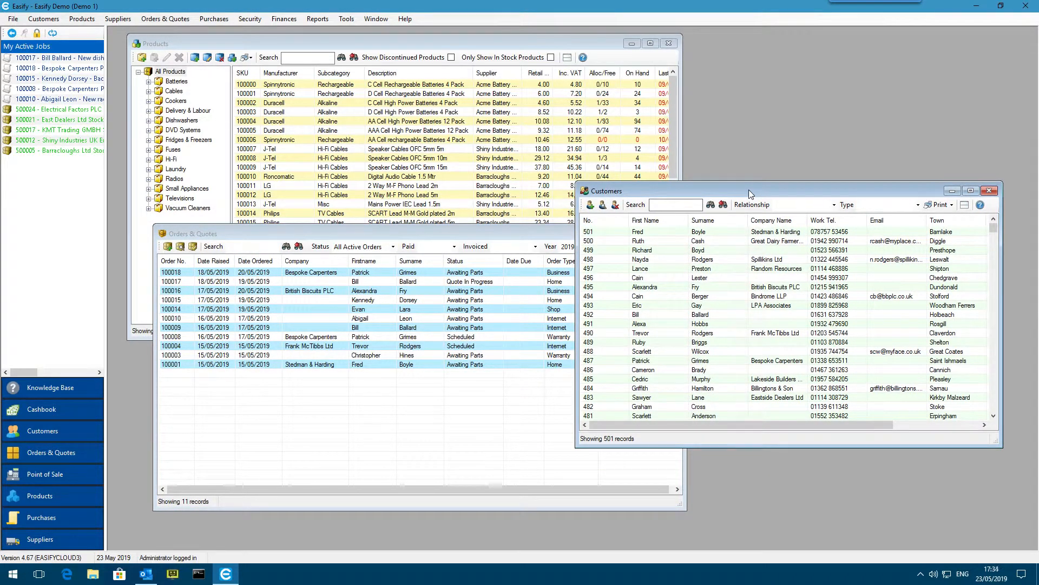
left_click_drag(749, 189, 768, 164)
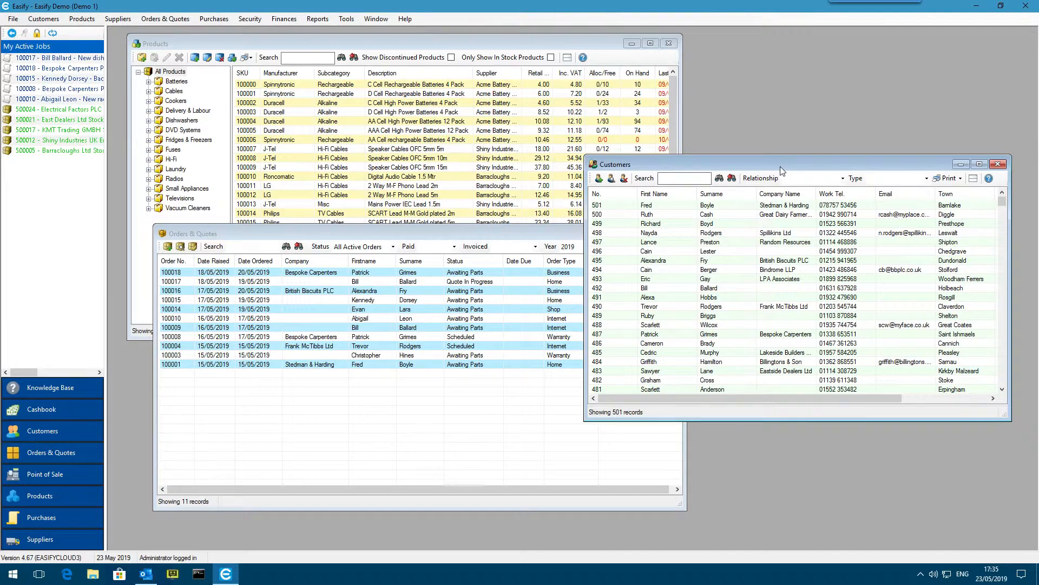
left_click_drag(782, 171, 780, 166)
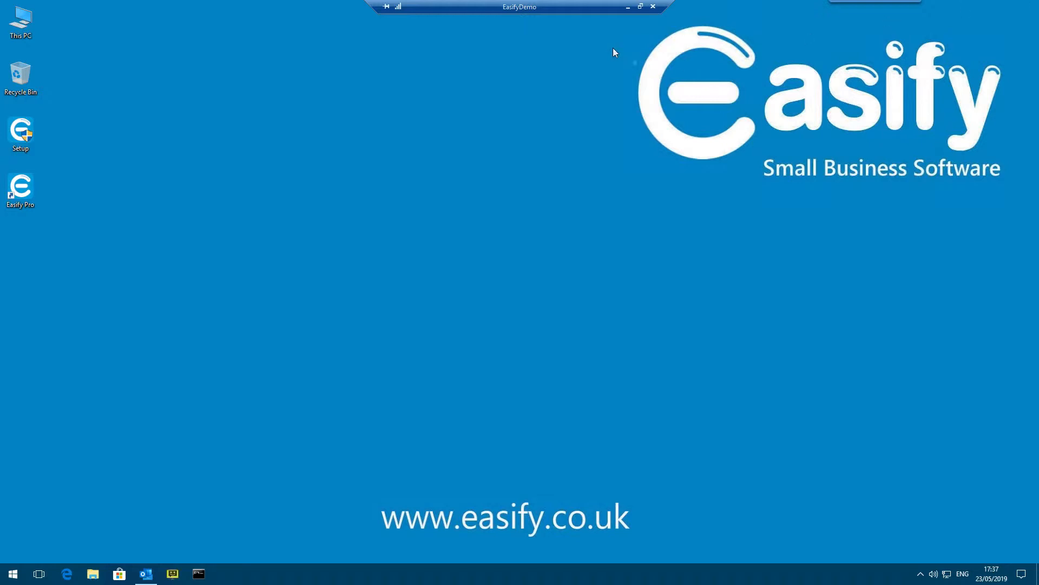
Start Easify Pro, dismiss the login prompt and open the Easify Connection Manager
double_click(20, 188)
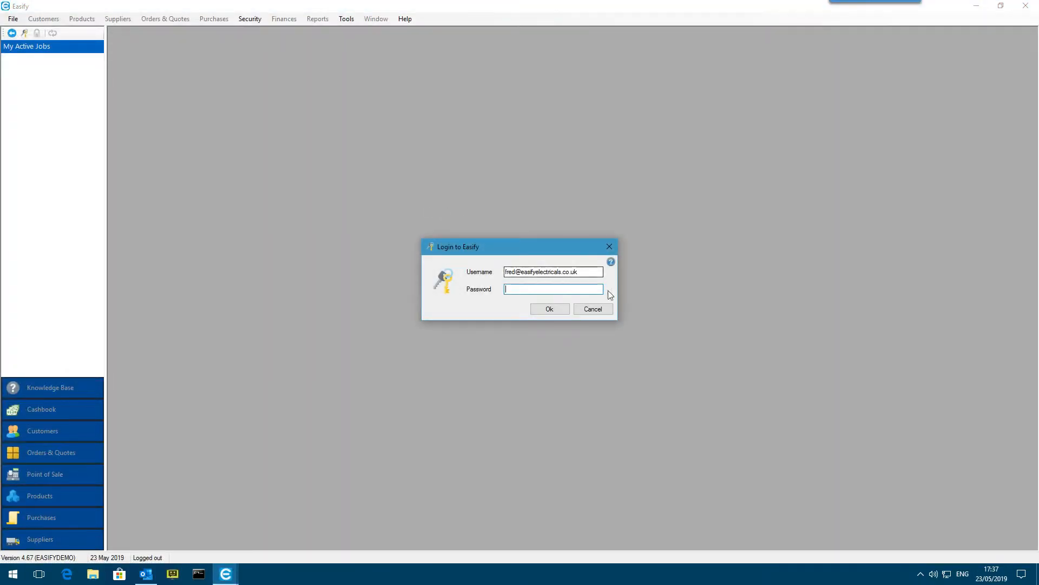
left_click(592, 309)
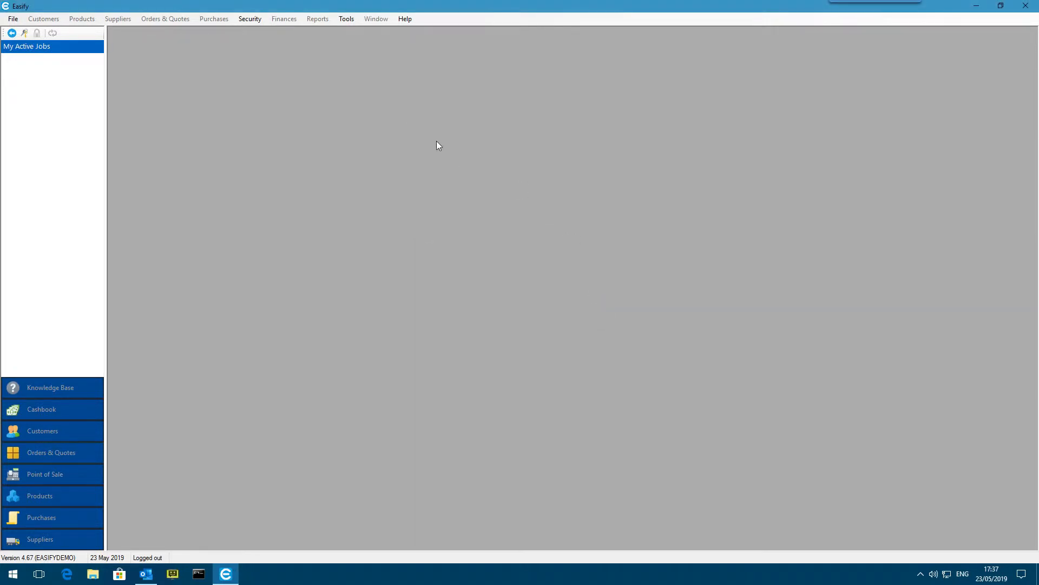
left_click(346, 19)
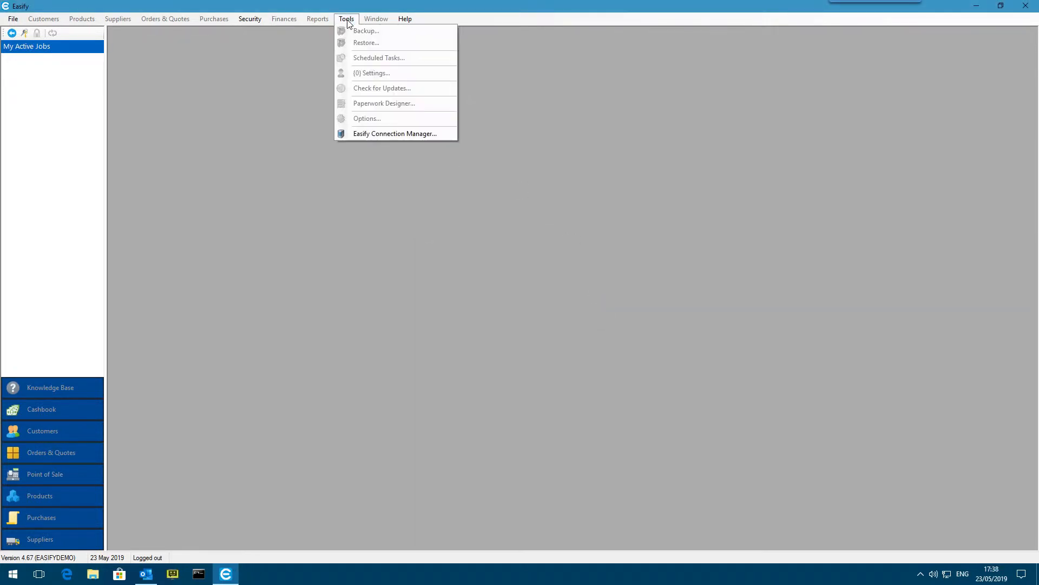
left_click(418, 134)
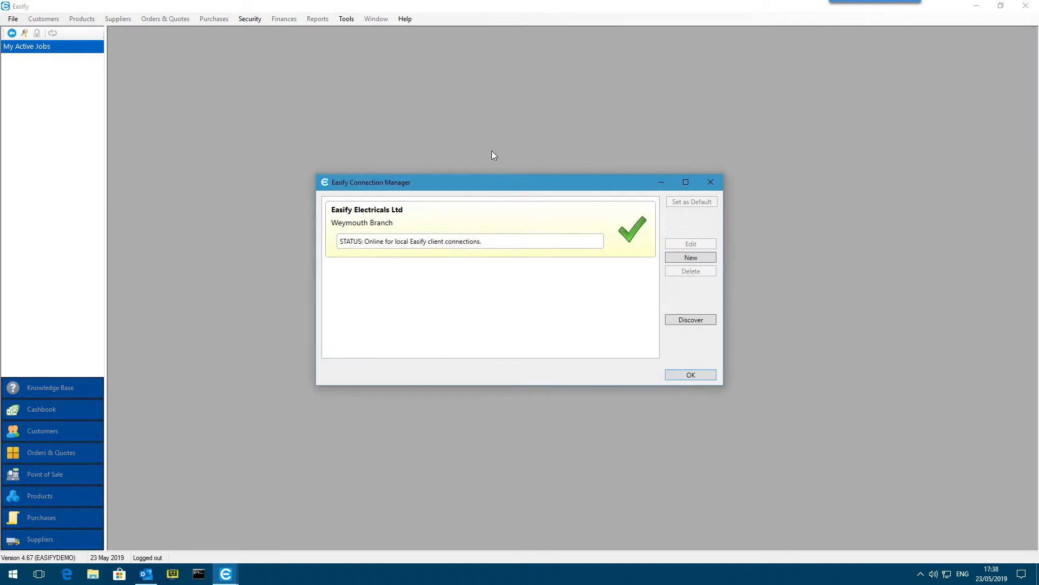
left_click_drag(508, 180, 521, 122)
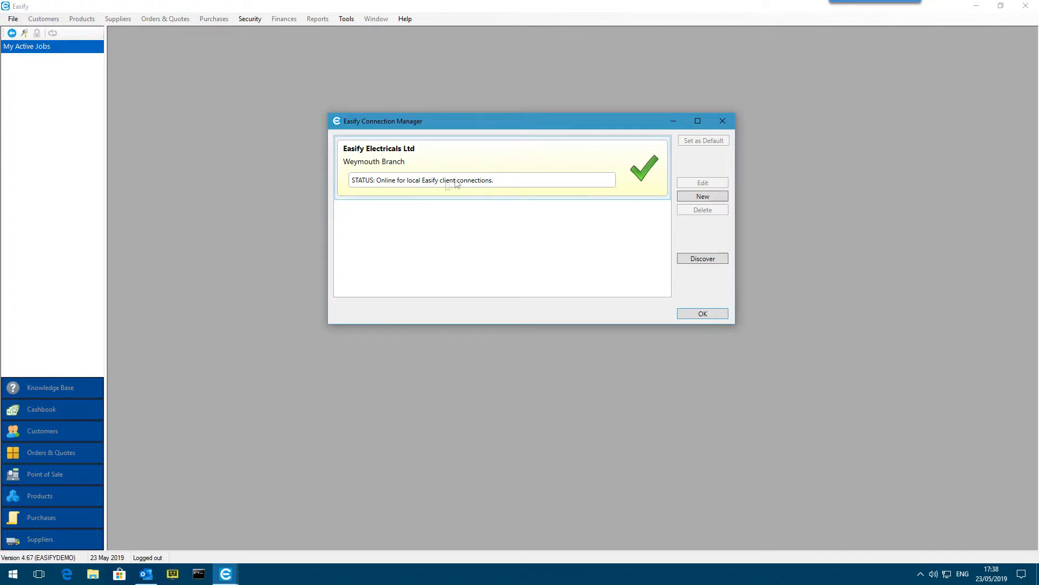
left_click_drag(496, 121, 525, 120)
left_click(544, 170)
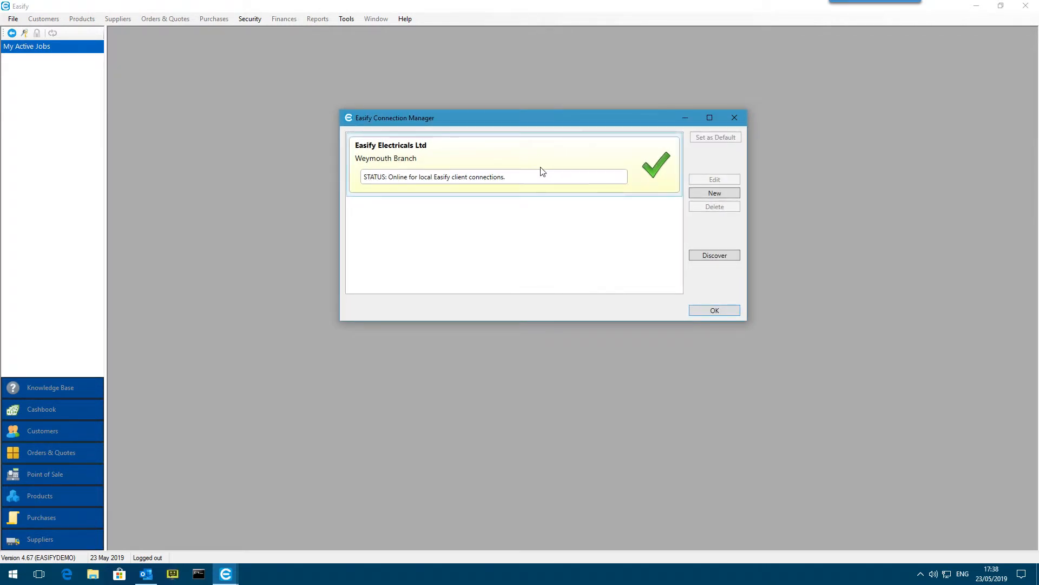
Start a server discovery that also searches for remote Easify Servers online
left_click(720, 255)
left_click_drag(566, 246, 555, 199)
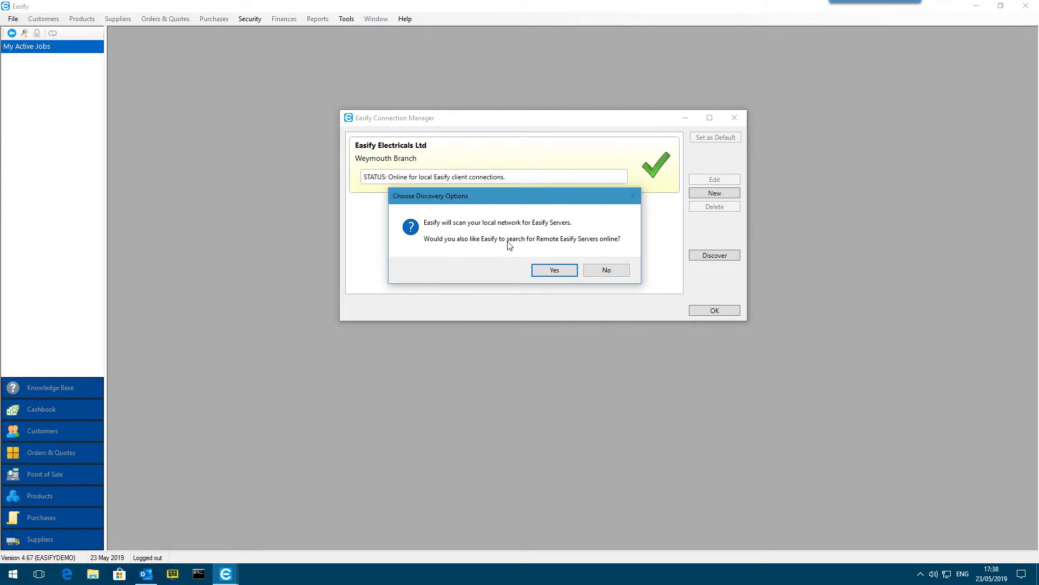
left_click(552, 271)
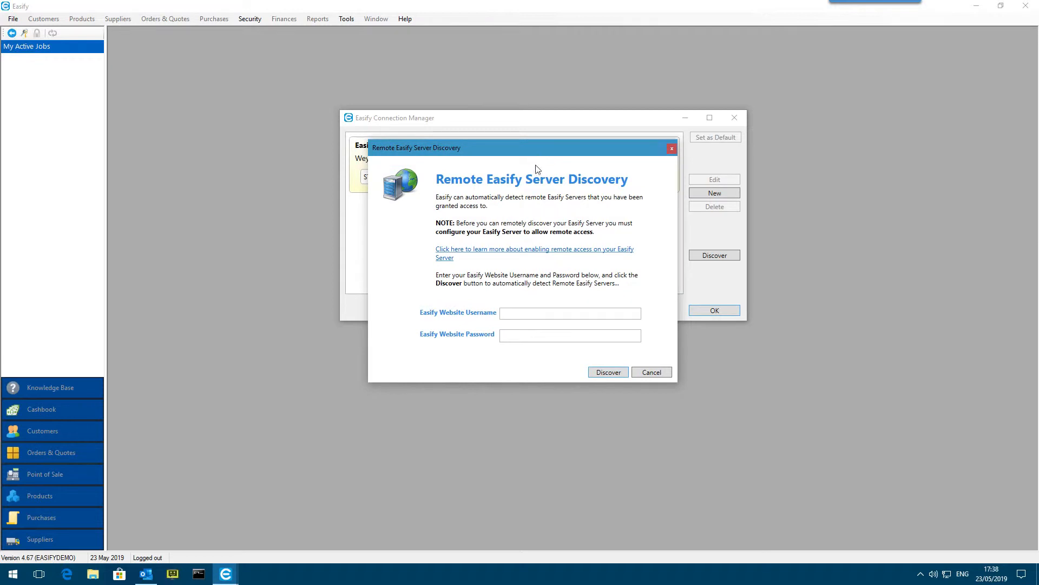
Enter the Easify website username and password for remote discovery and run the search
left_click(538, 311)
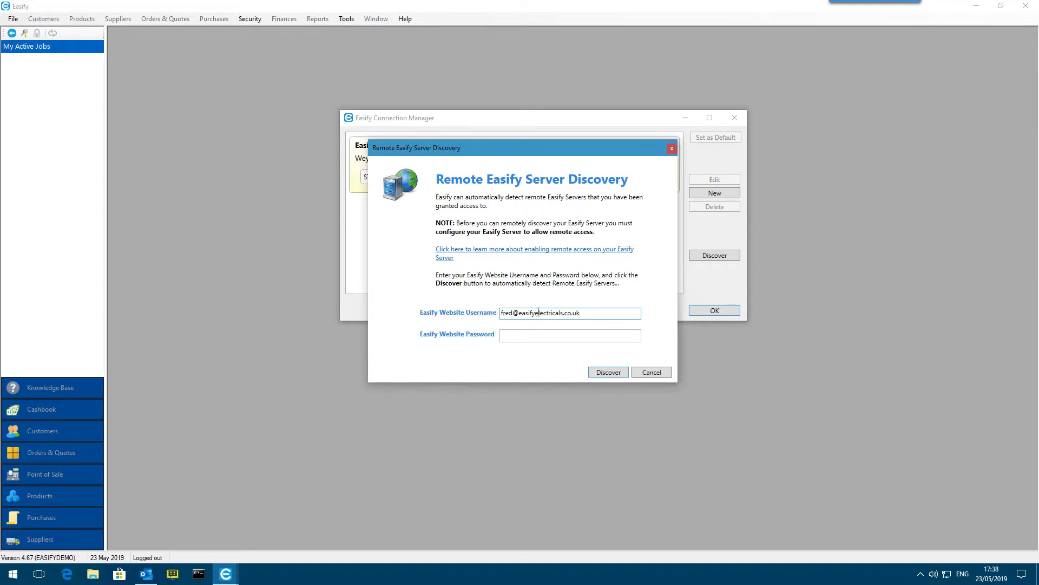
key("Tab")
type("••••")
left_click(609, 373)
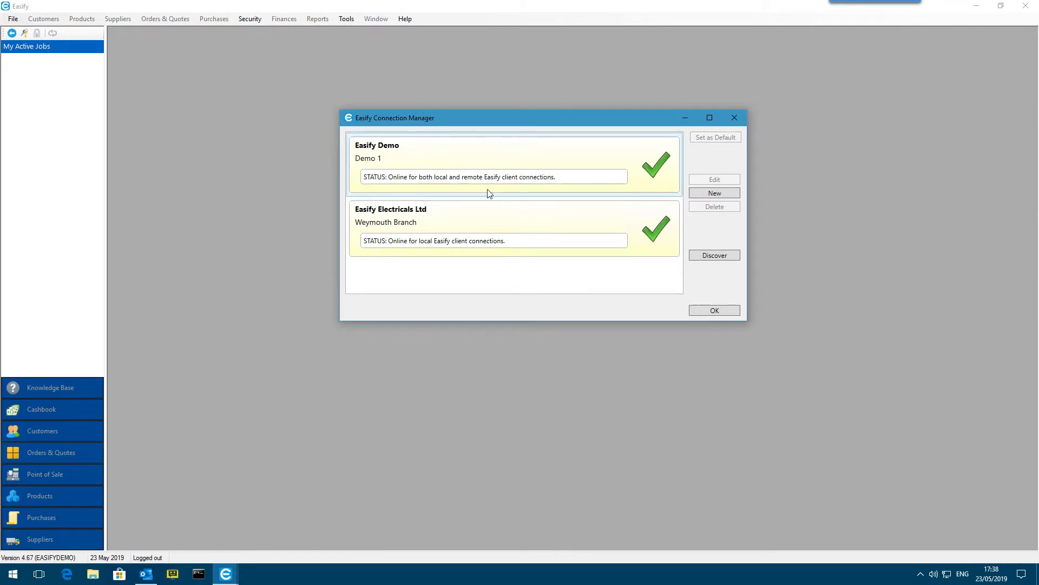
Review the Easify Electricals Ltd and Easify Demo connections and close the Connection Manager
left_click(418, 220)
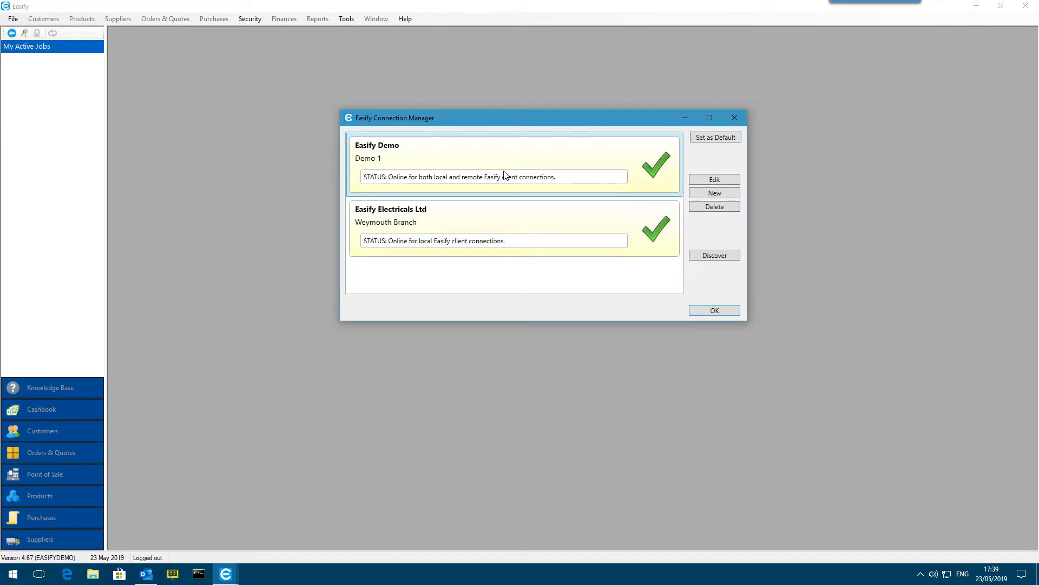
left_click_drag(540, 118, 543, 115)
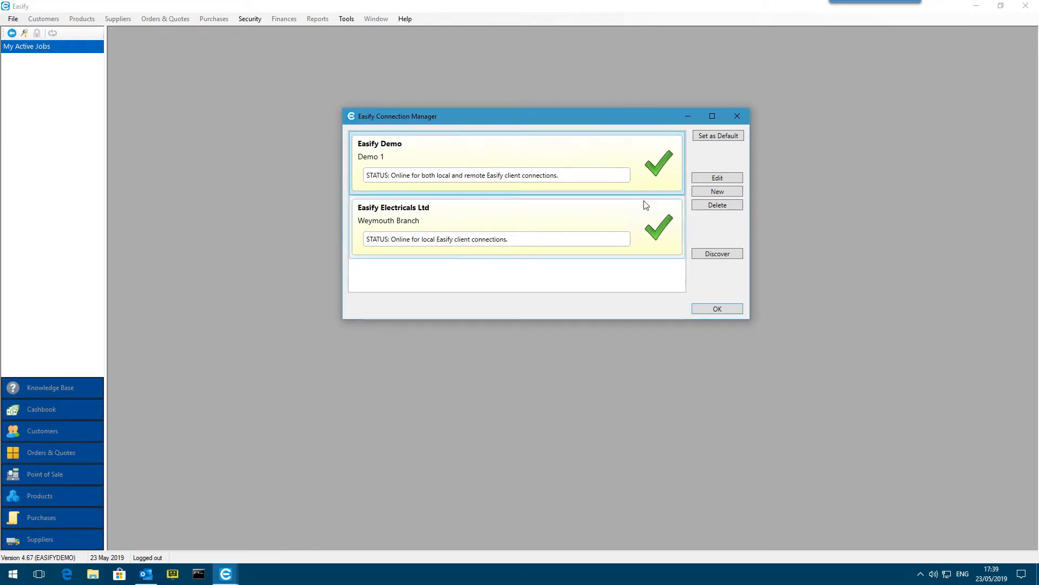
left_click(731, 314)
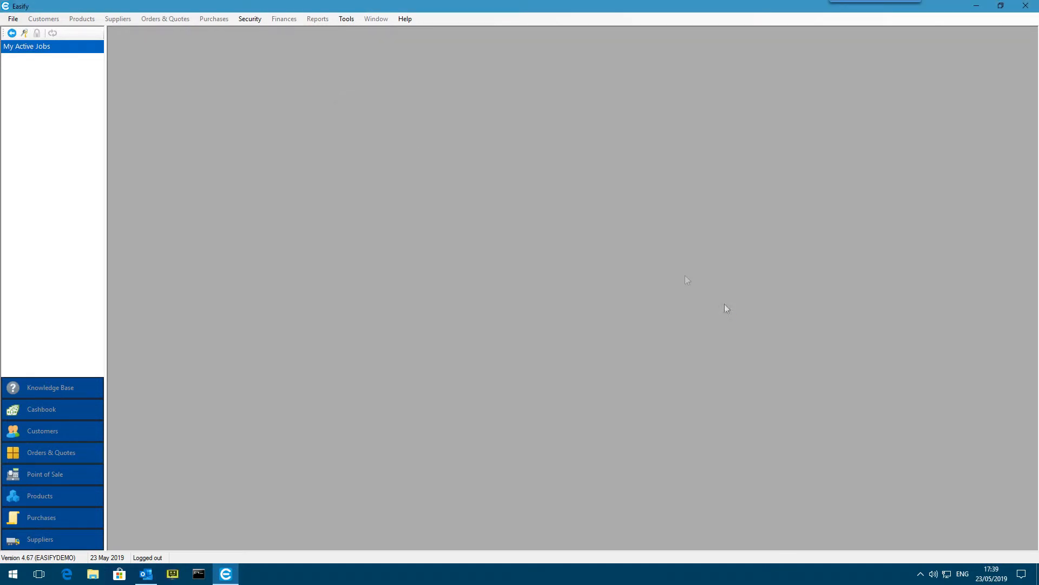
Choose Easify Electricals Ltd - Weymouth Branch as the server to connect to
left_click(14, 19)
mouse_move(54, 65)
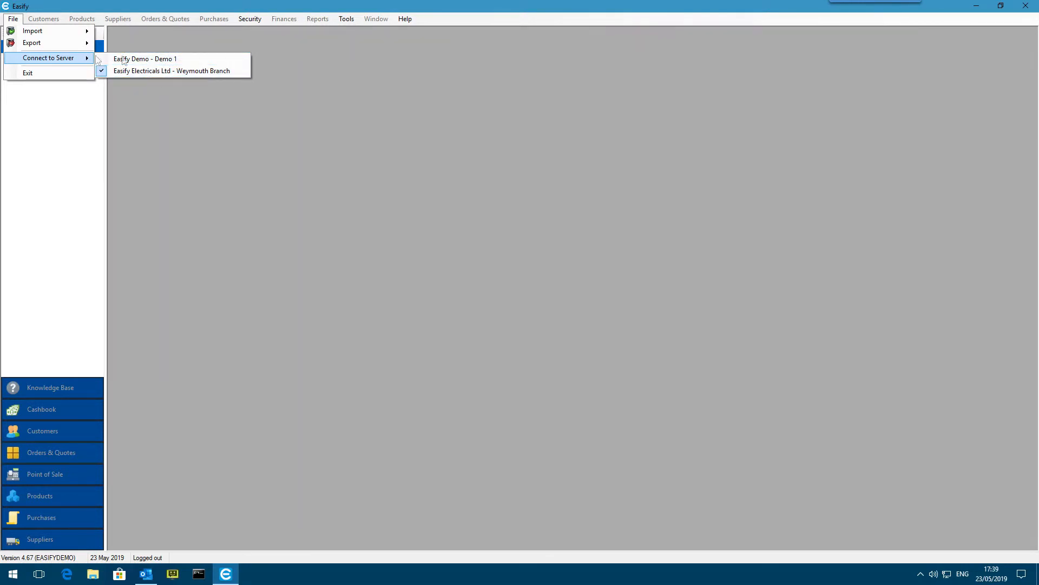
left_click(179, 70)
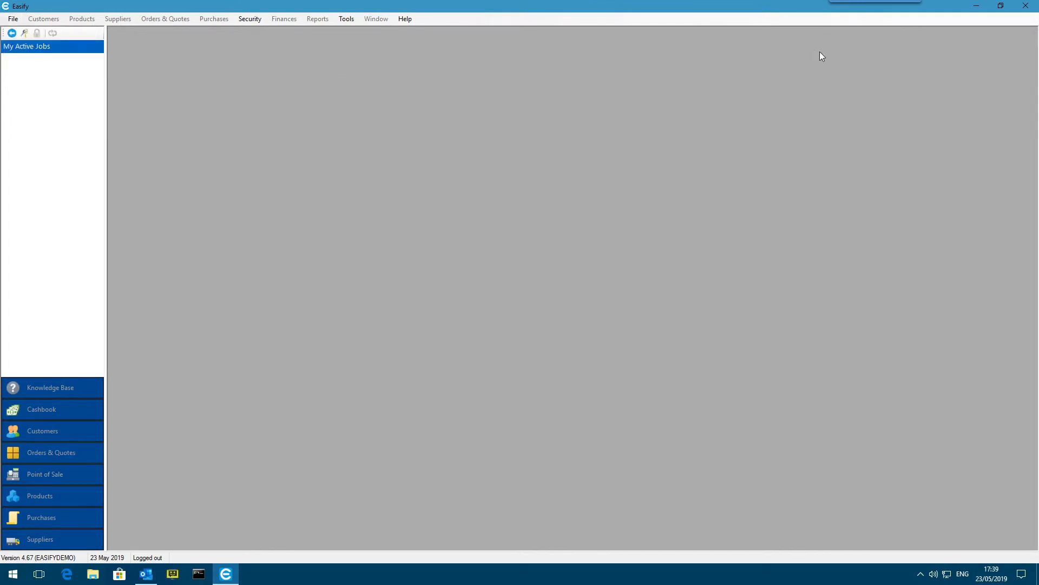
Close Easify and start Easify Pro again to bring up the server Connection Picker
left_click(1026, 6)
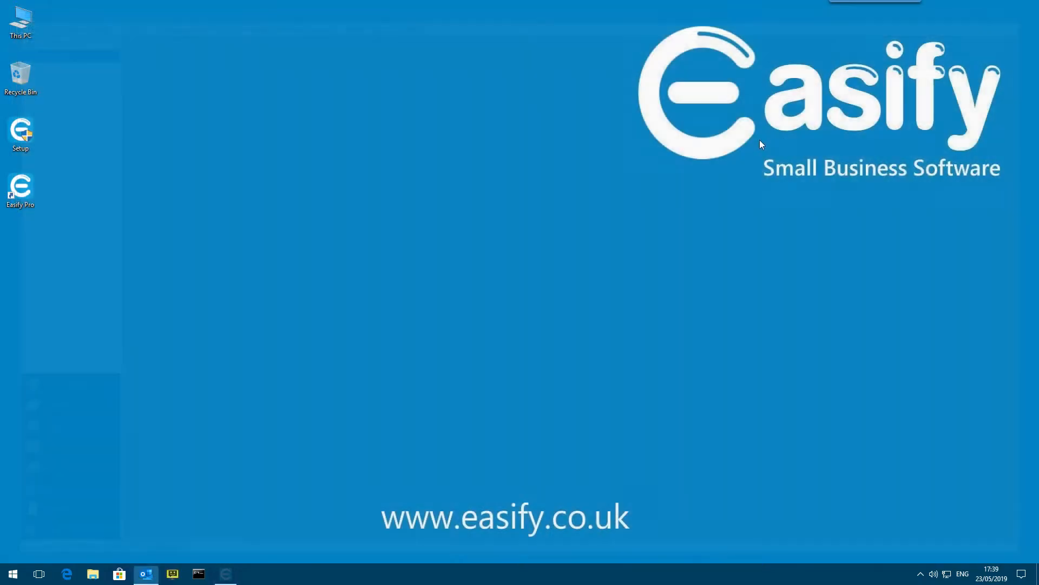
double_click(30, 185)
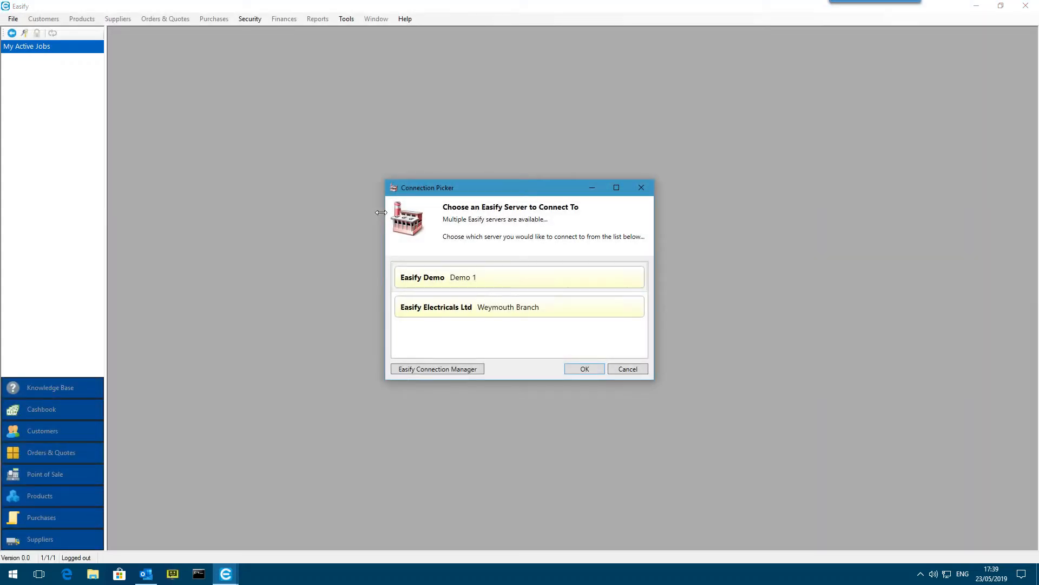
Choose the Easify Demo - Demo 1 server in the Connection Picker and connect to it
left_click_drag(490, 192, 490, 121)
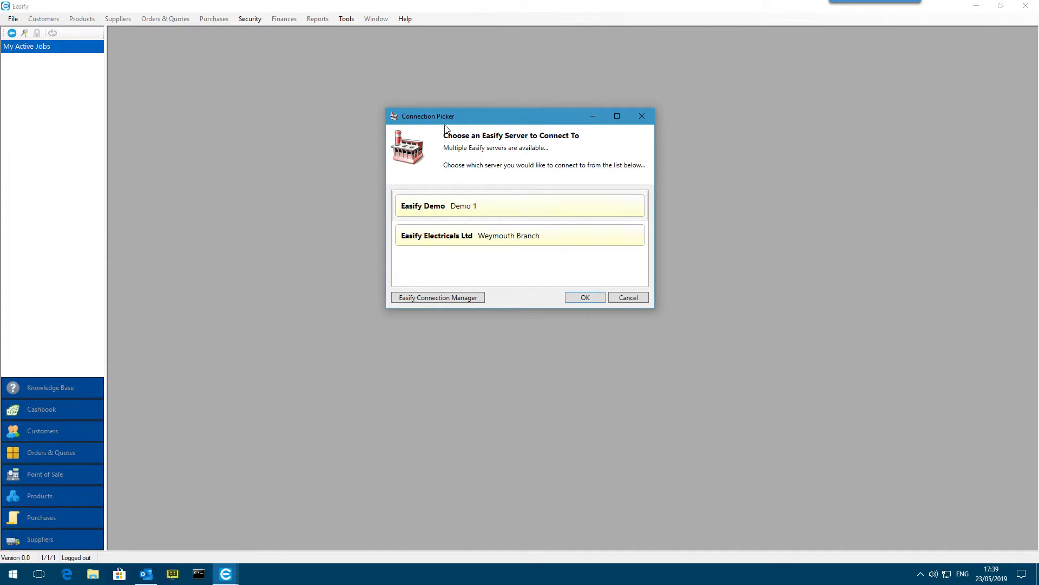
left_click_drag(489, 119, 492, 120)
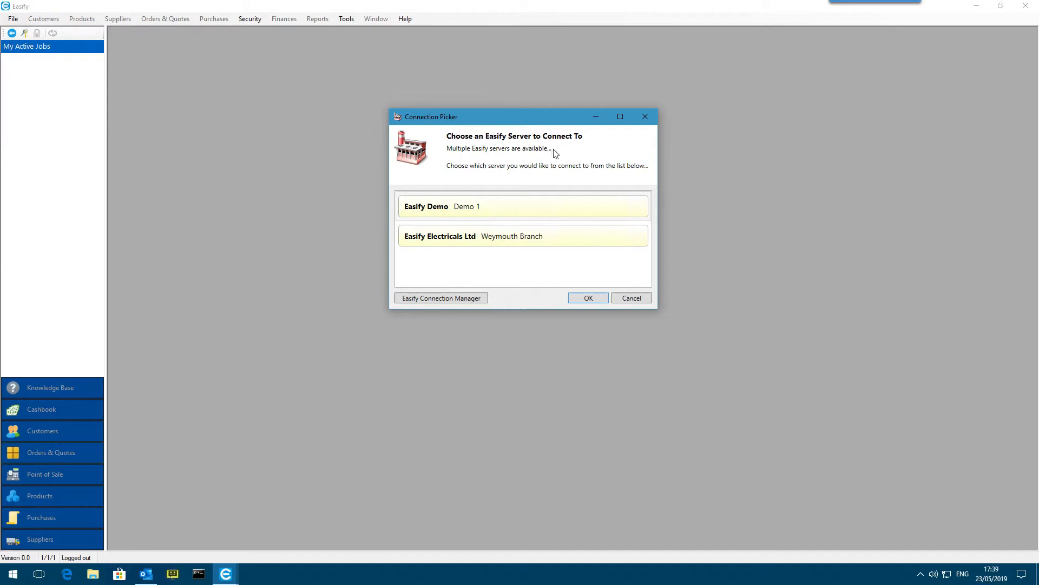
left_click(489, 206)
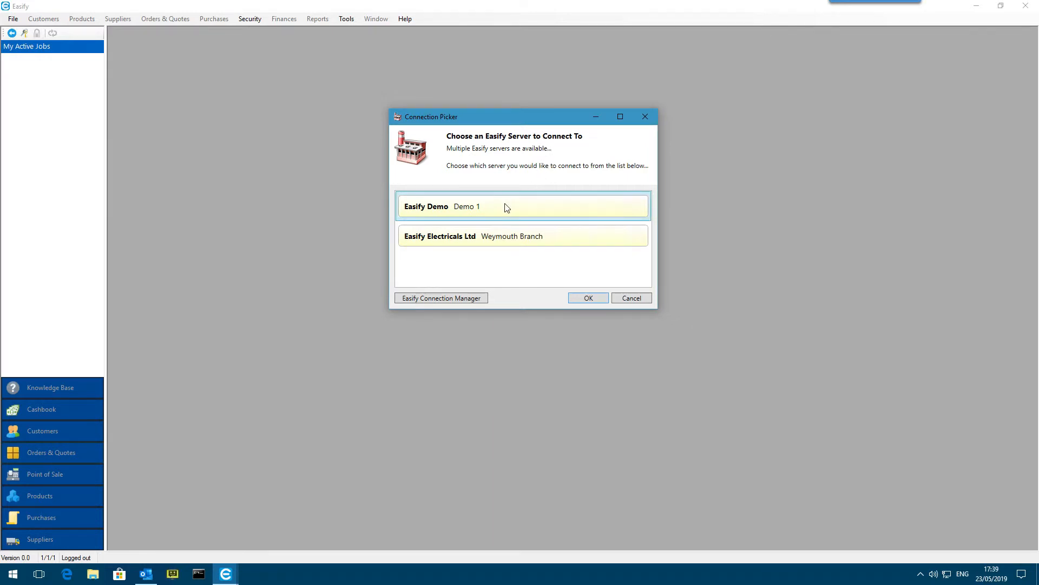
left_click(503, 240)
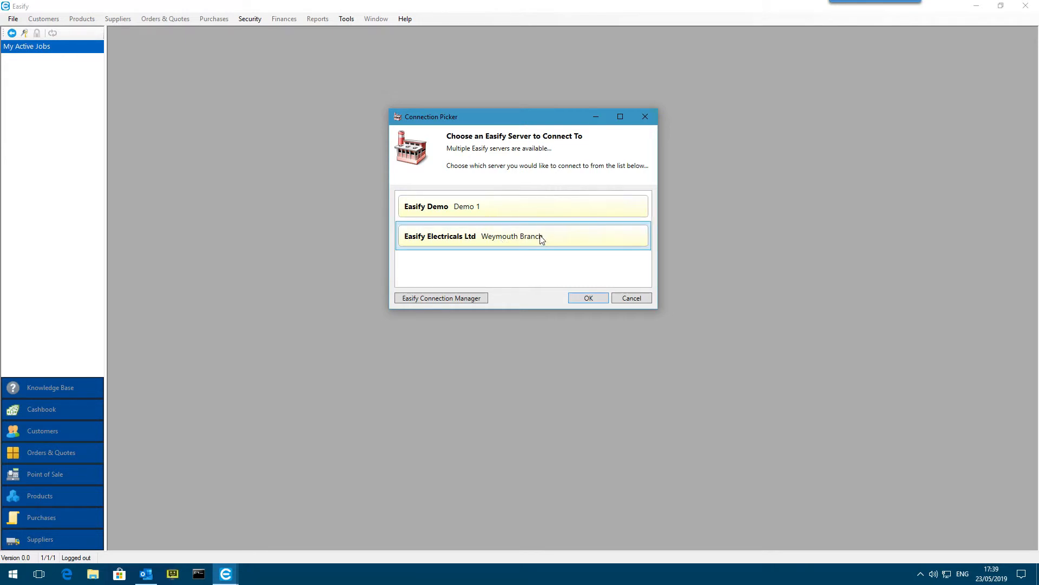
left_click(521, 209)
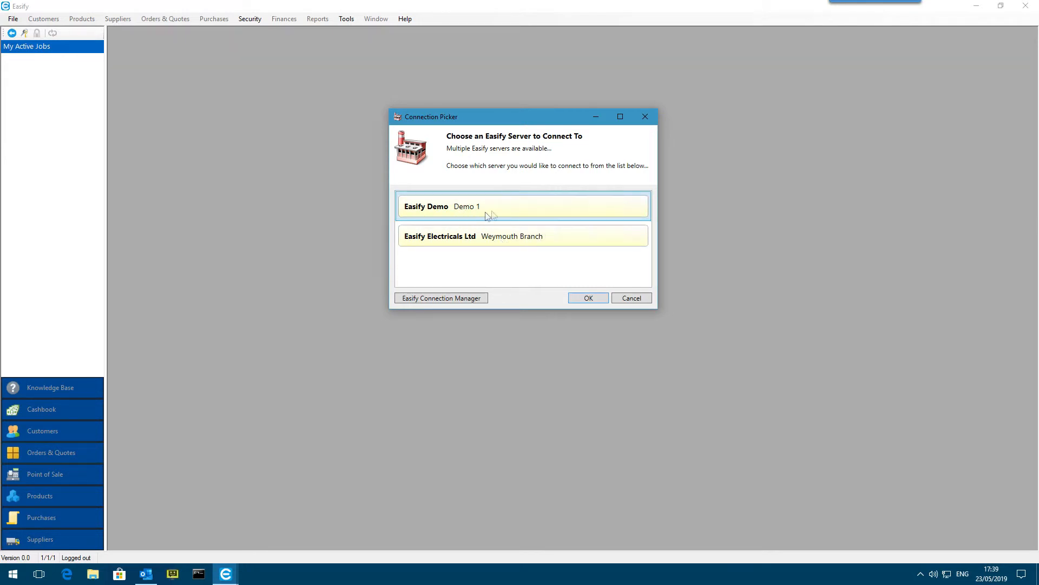
left_click(595, 299)
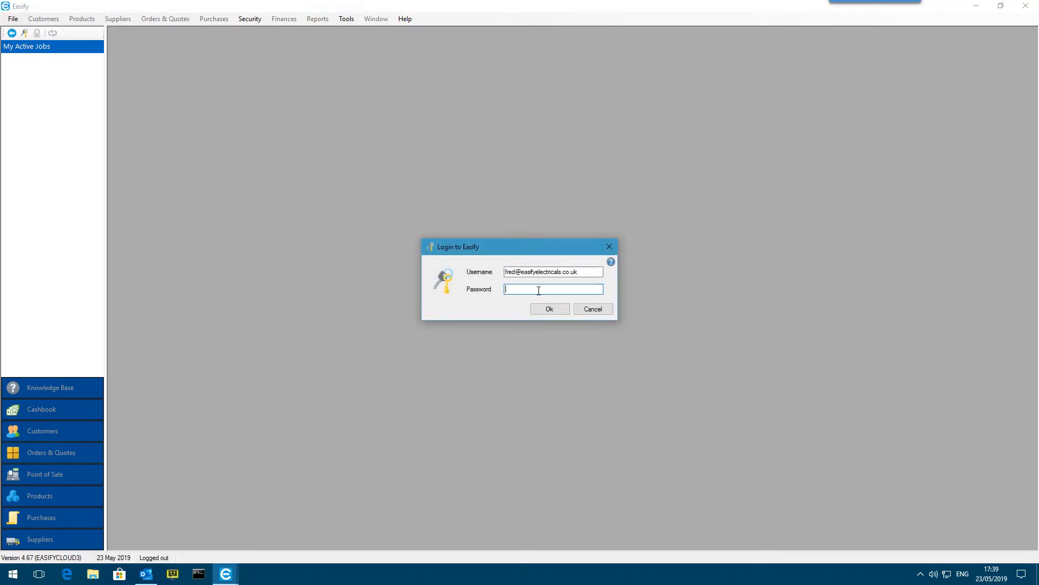
Enter the account password for the prefilled username and log in to the Easify Demo server
type("******")
left_click_drag(507, 272, 597, 276)
left_click(598, 277)
left_click_drag(587, 275, 505, 273)
left_click(552, 308)
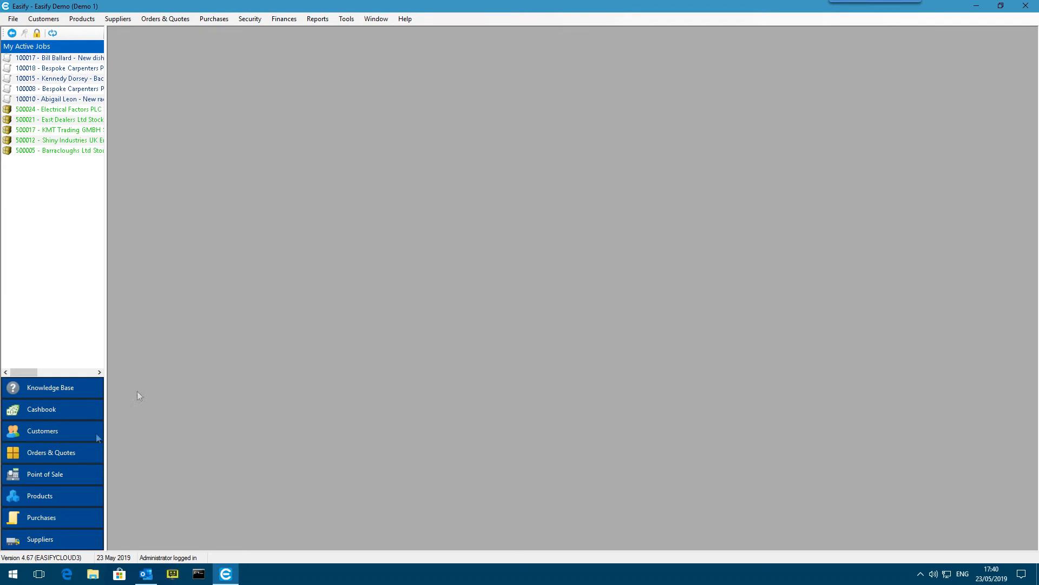
Review the product list on the Easify Demo server and close it
left_click(70, 499)
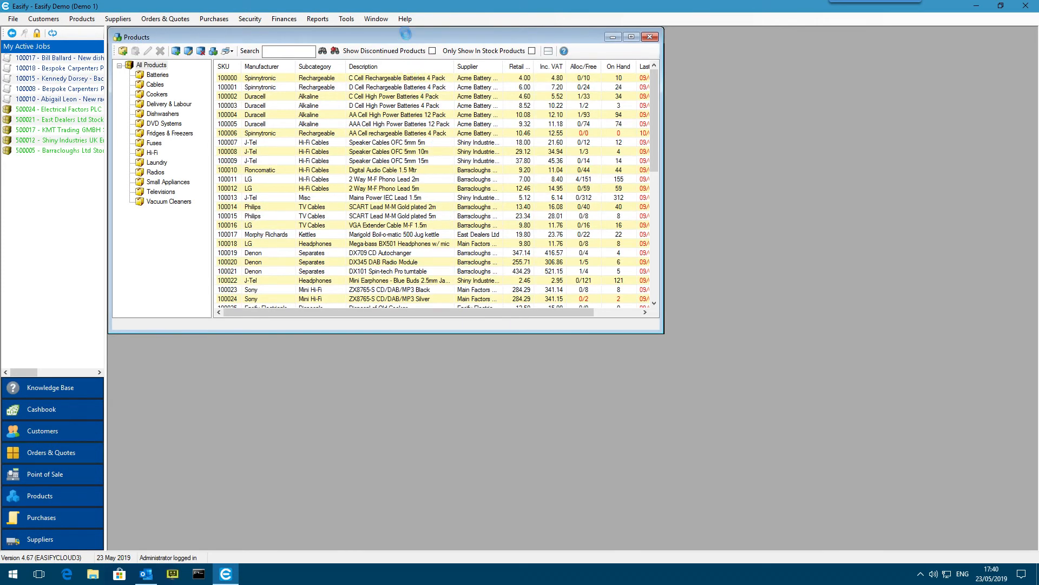
left_click_drag(403, 41, 423, 44)
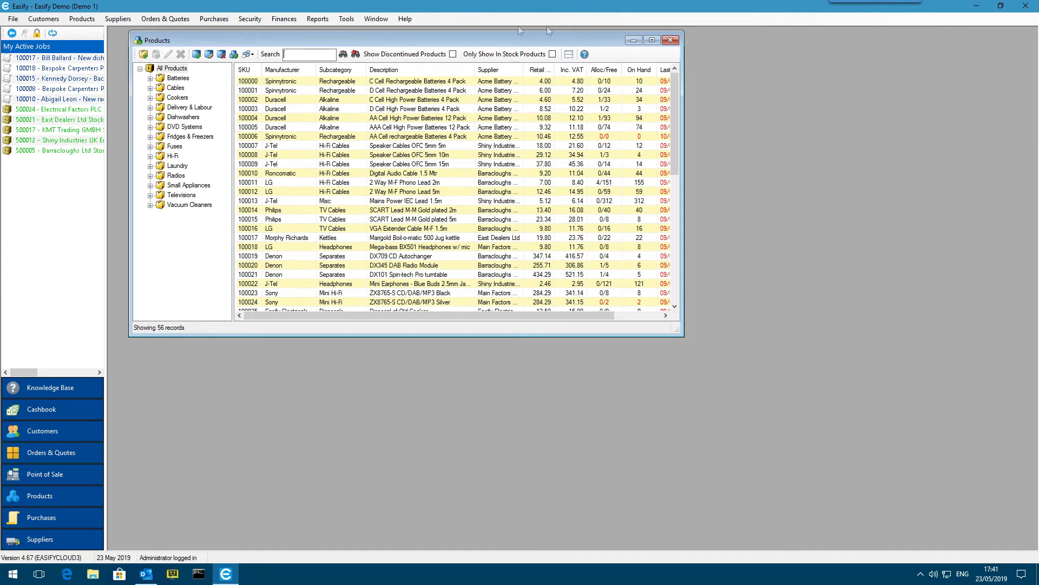
left_click(671, 41)
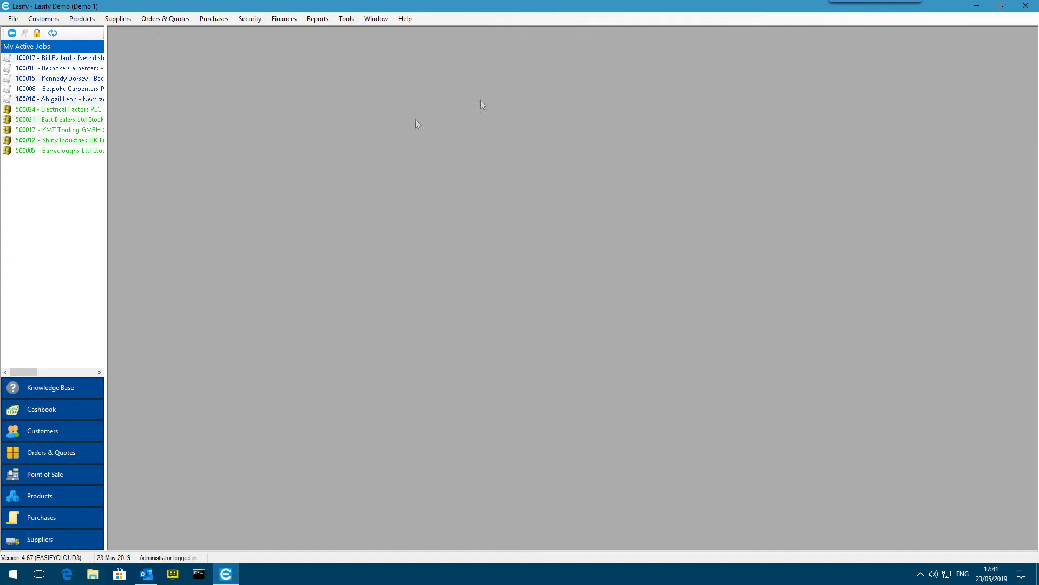
Delete the Easify Demo and Easify Electricals Ltd connections in the Easify Connection Manager
left_click(348, 19)
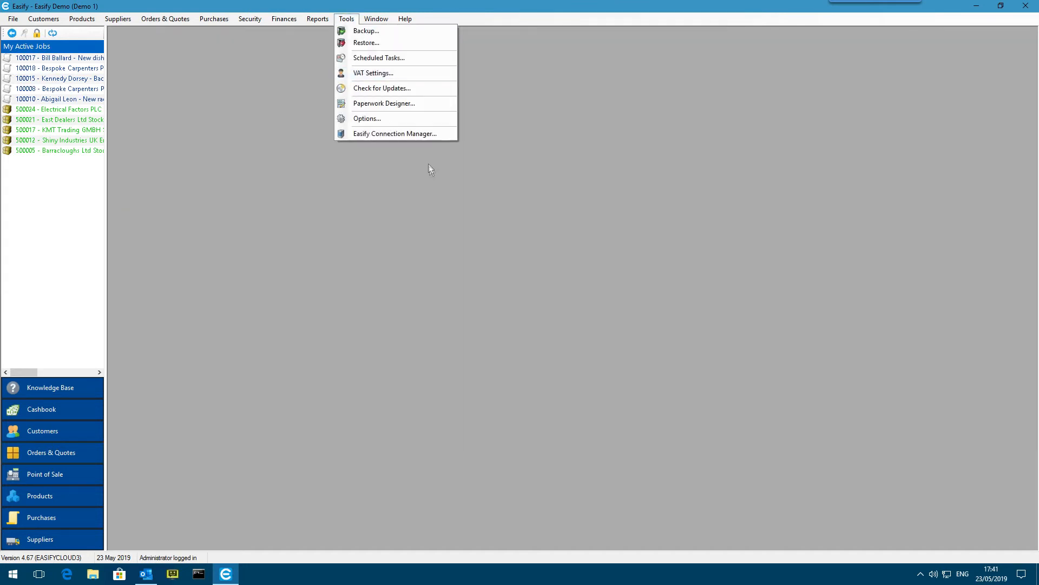
left_click(423, 135)
left_click_drag(512, 178, 516, 93)
left_click(485, 137)
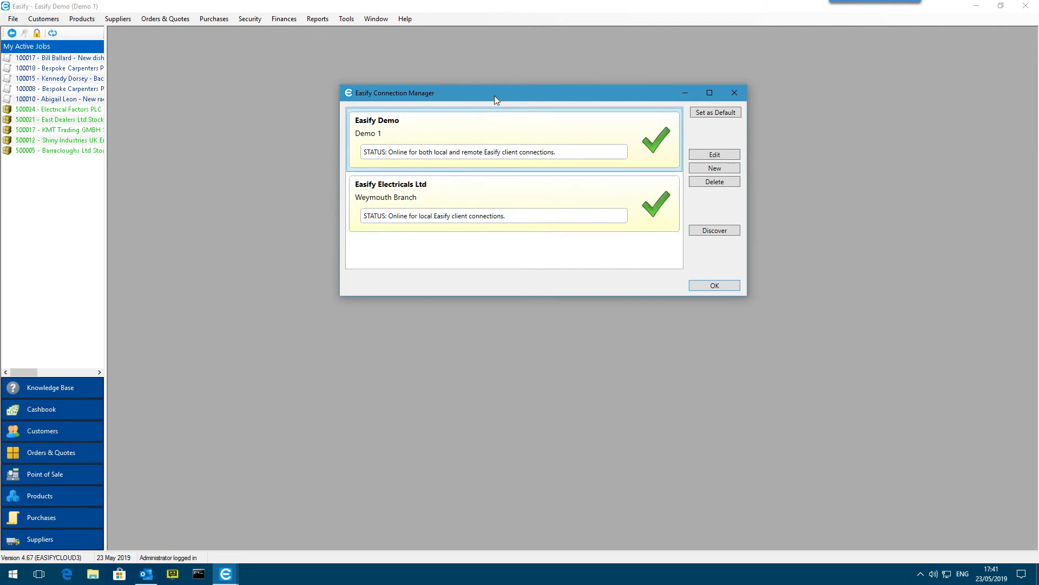
left_click_drag(495, 95, 494, 92)
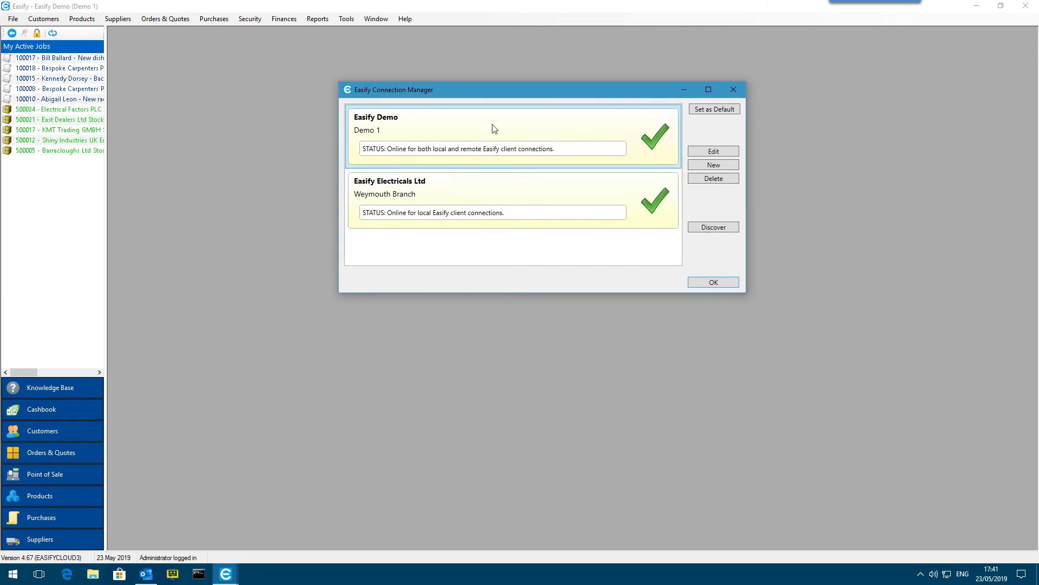
left_click(715, 179)
left_click(552, 328)
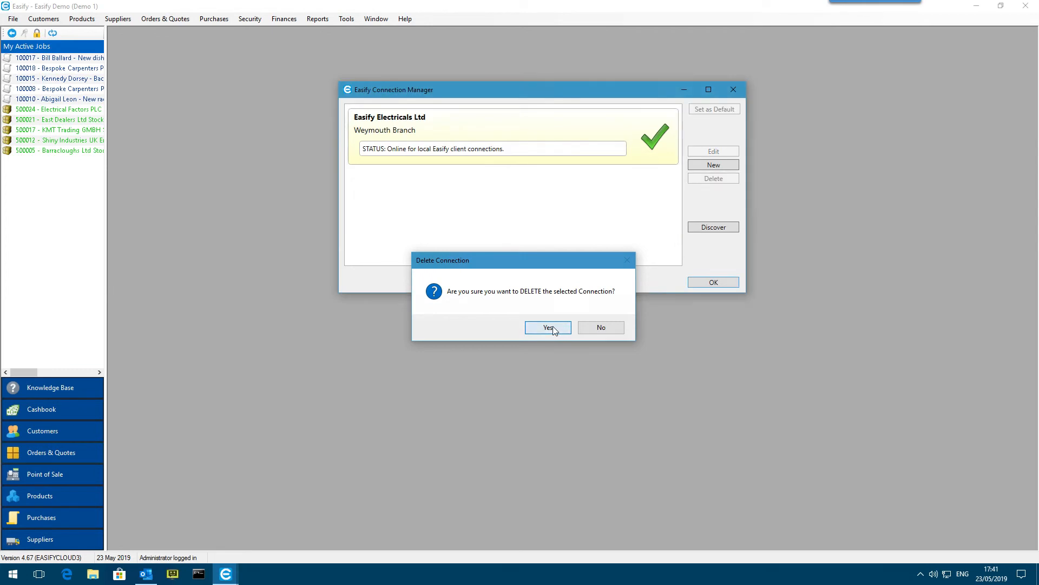
left_click(720, 182)
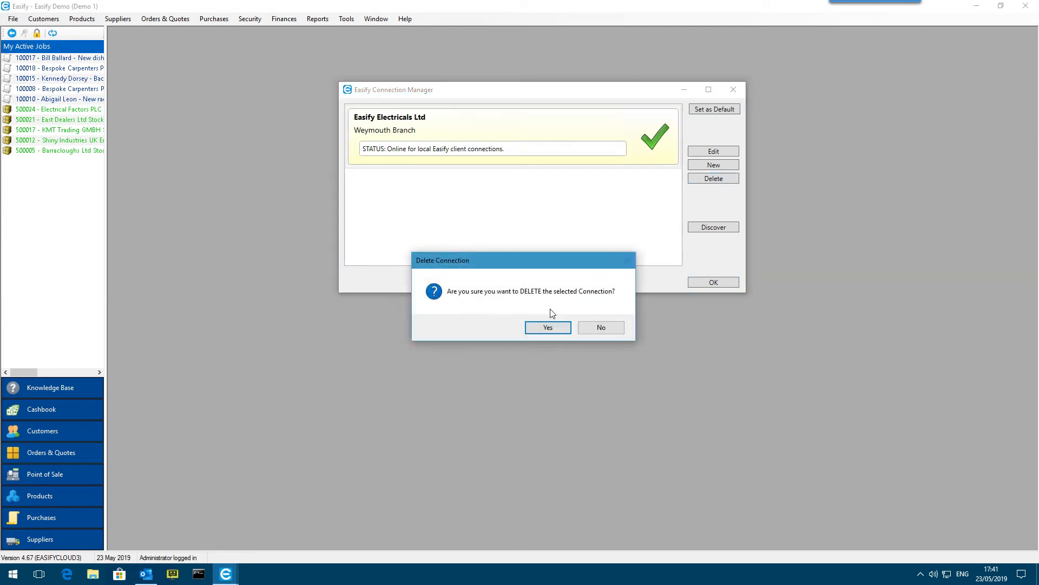
left_click(553, 330)
left_click_drag(516, 88, 515, 87)
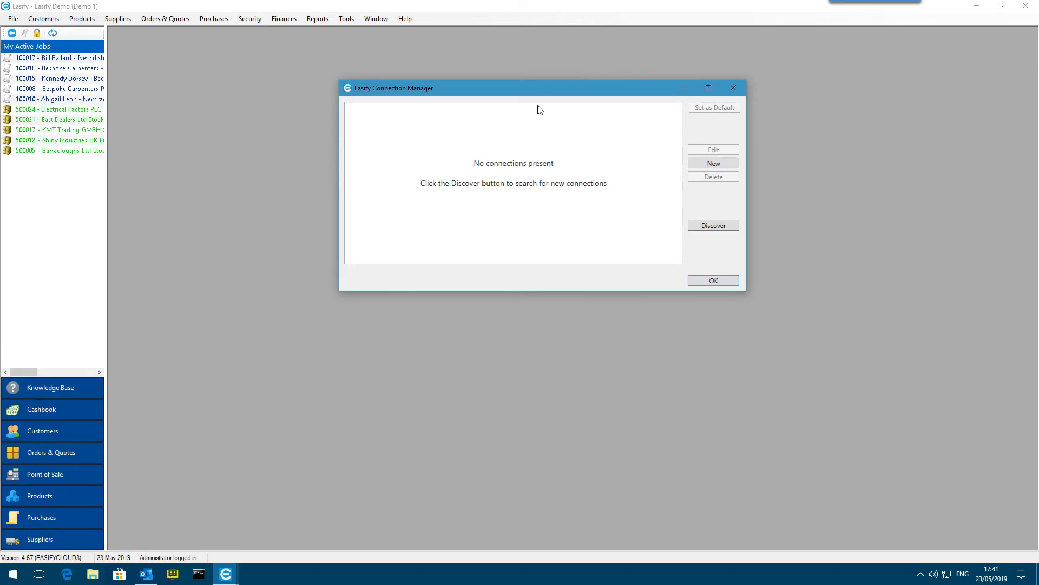
Discover local and remote Easify Servers, entering the Easify website username and password for the remote search
left_click(724, 225)
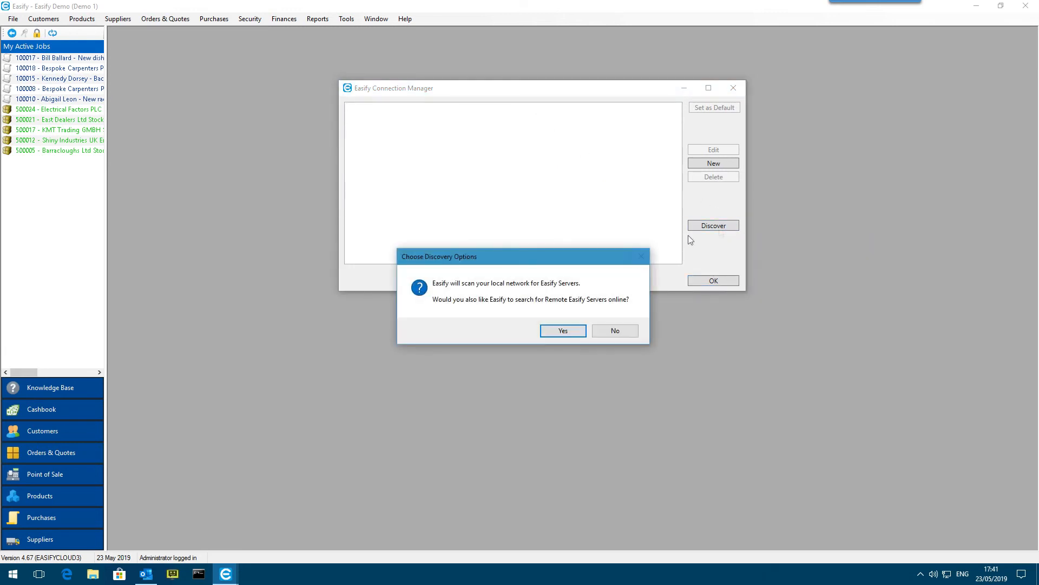
left_click(563, 331)
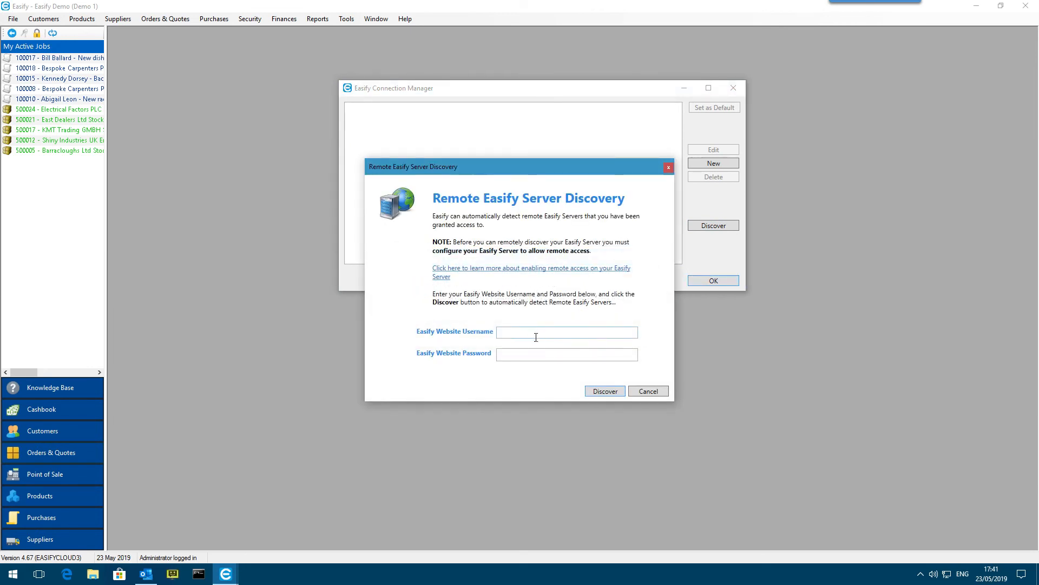
key("Tab")
type("•••••••••")
left_click(605, 391)
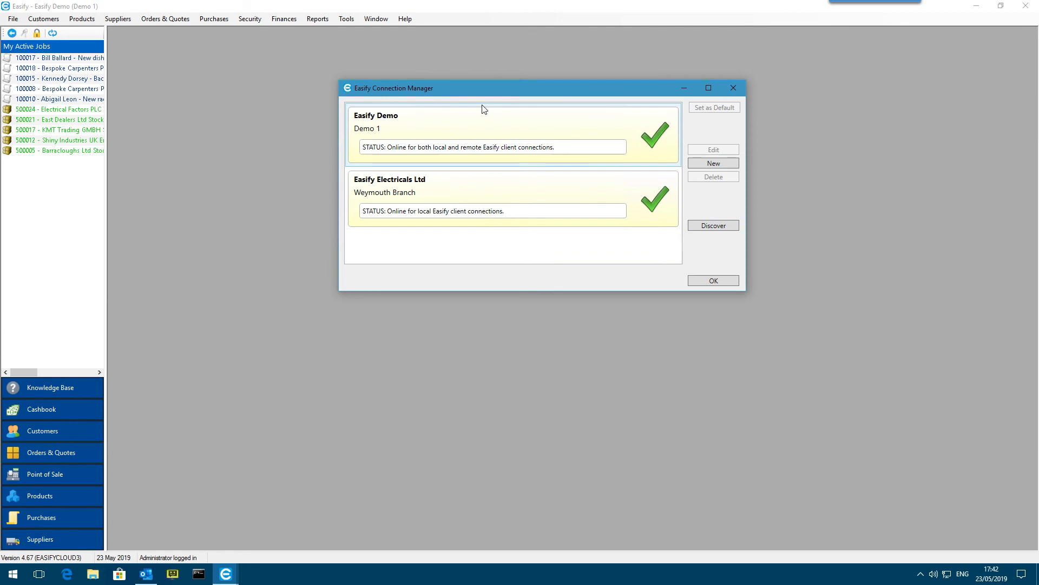
Accept the discovered connections in the Connection Manager and close Easify
left_click(714, 280)
left_click(1025, 8)
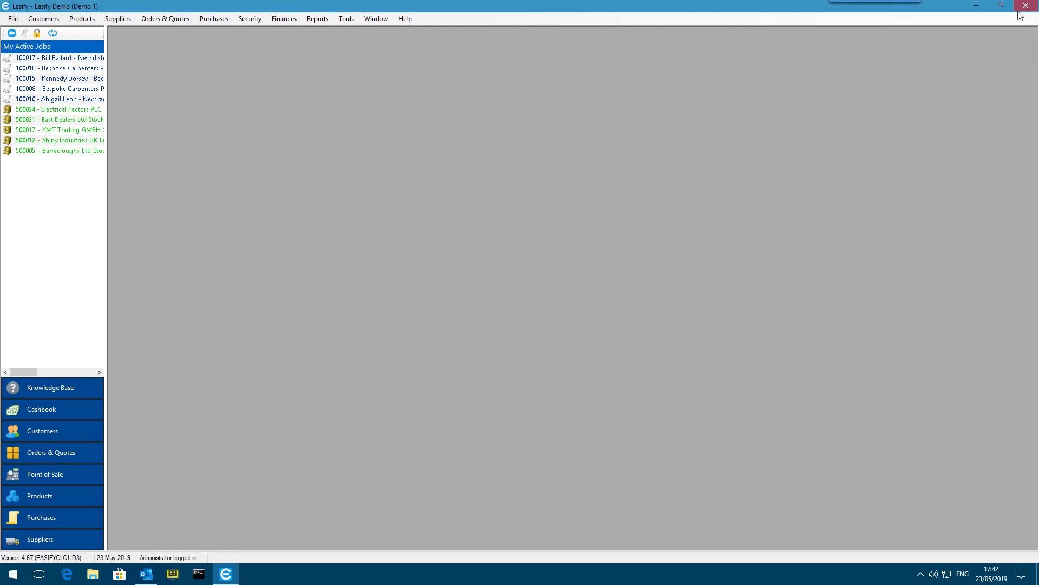